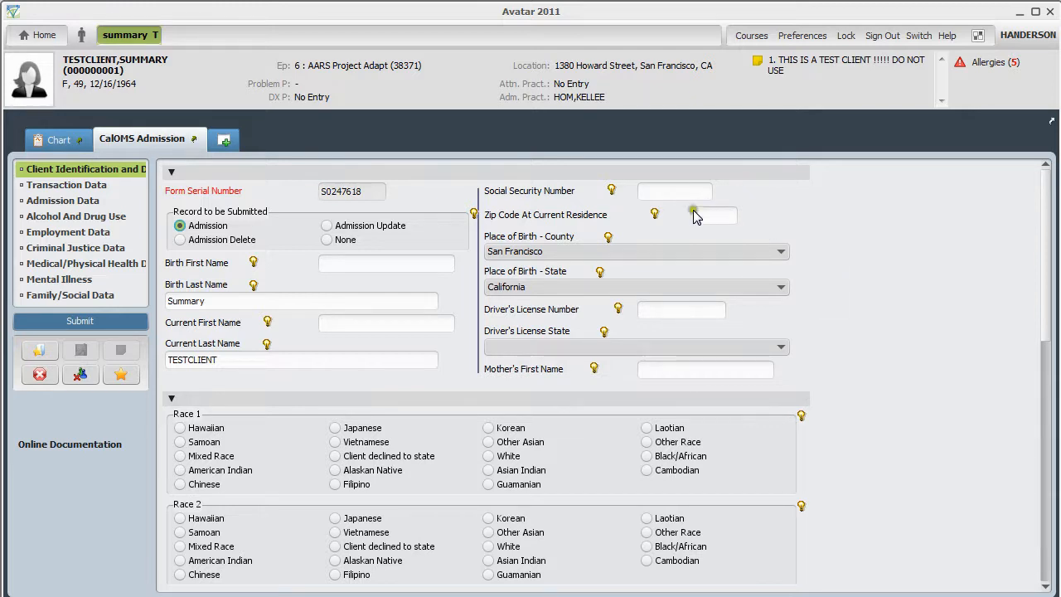
# Step: Enter the declined-to-state code 99900 as Social Security Number and the none/not-applicable code 99902 as Driver's License Number
pyautogui.moveTo(659, 220)
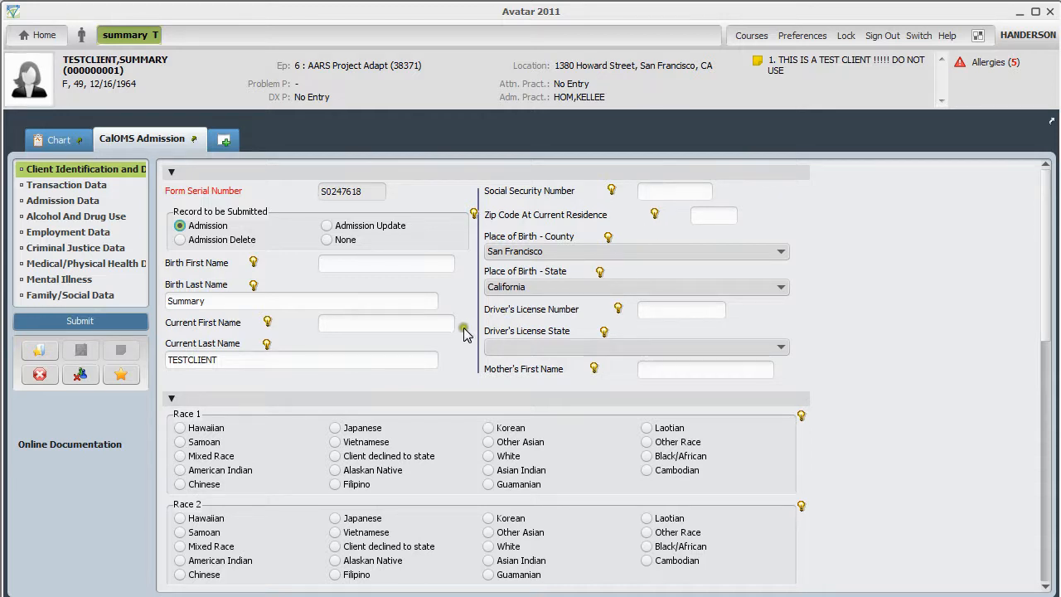
pyautogui.moveTo(595, 373)
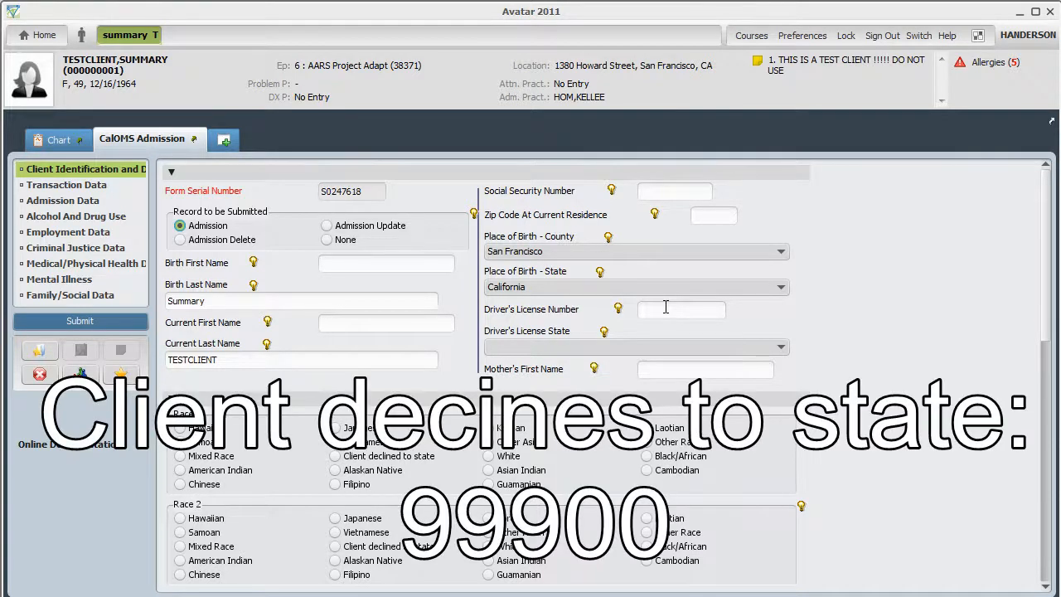
pyautogui.click(656, 190)
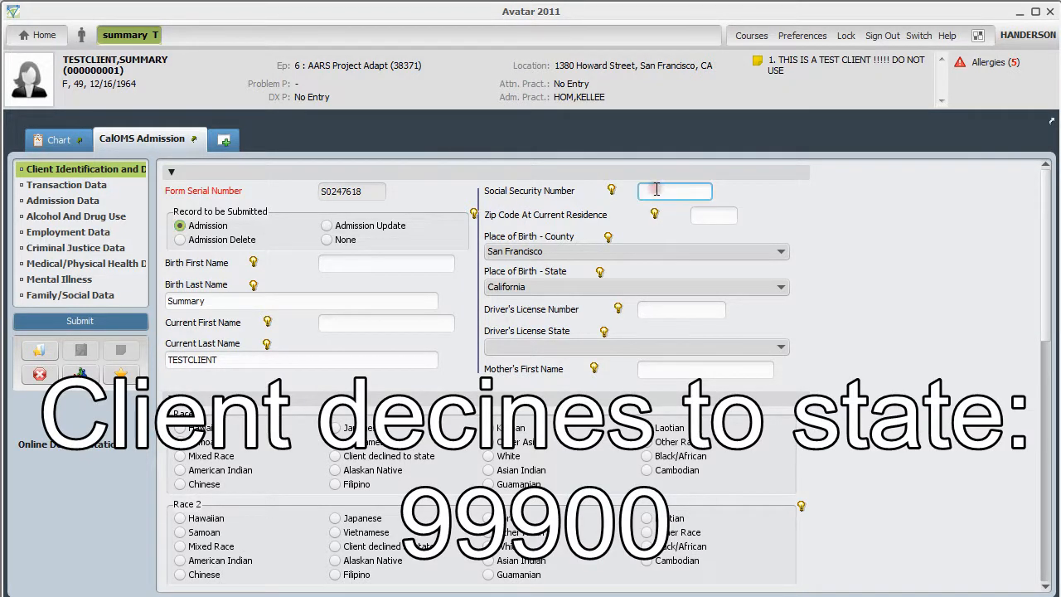
pyautogui.write('99900')
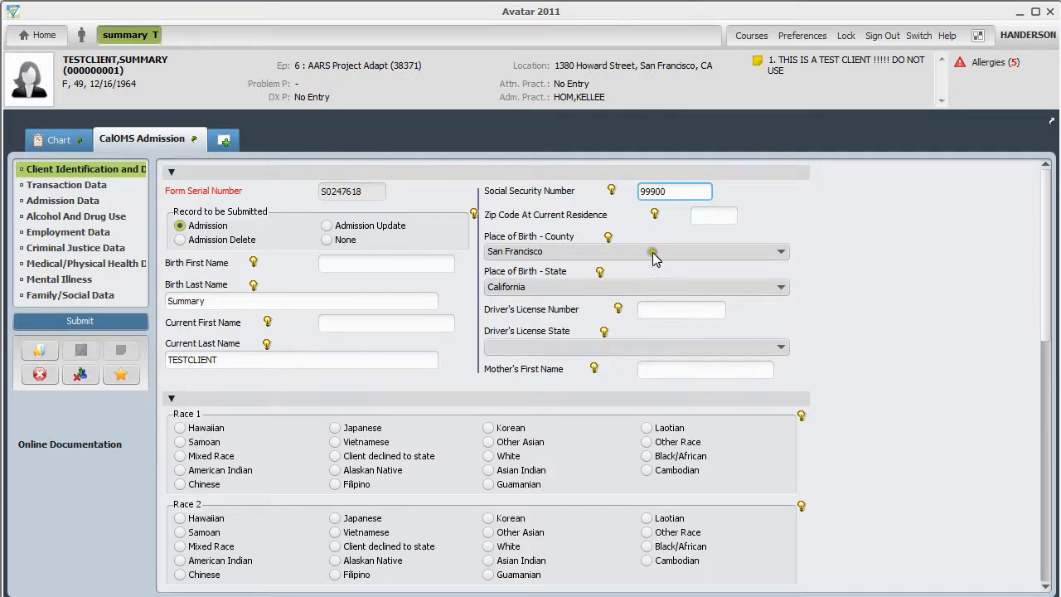
pyautogui.click(649, 309)
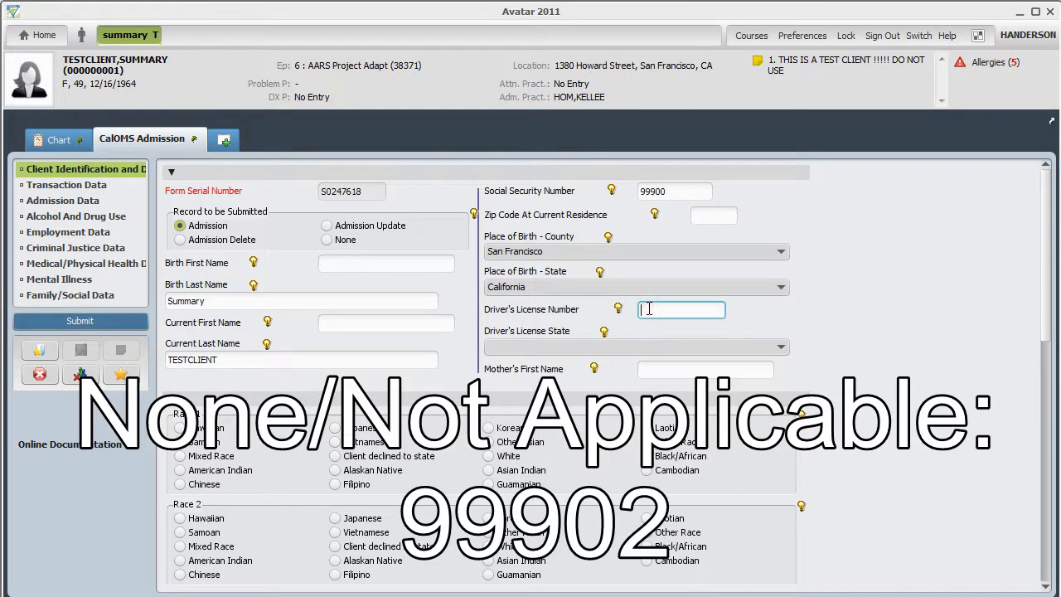
pyautogui.write('99902')
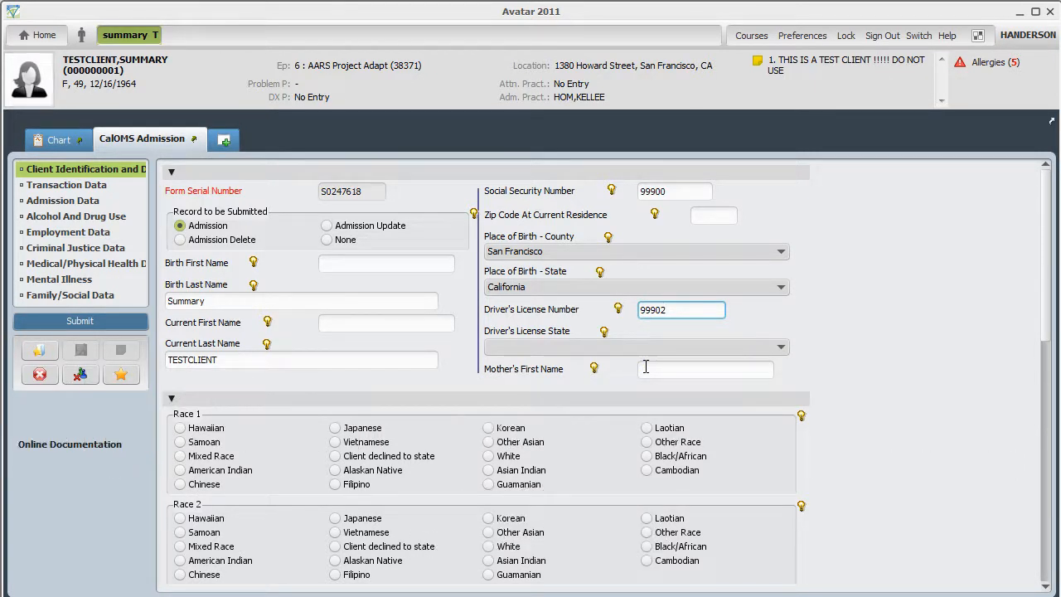
# Step: Mark Developmentally Disabled in the Disability group and clear the mark again
pyautogui.click(989, 508)
pyautogui.scroll(-10, 550, 433)
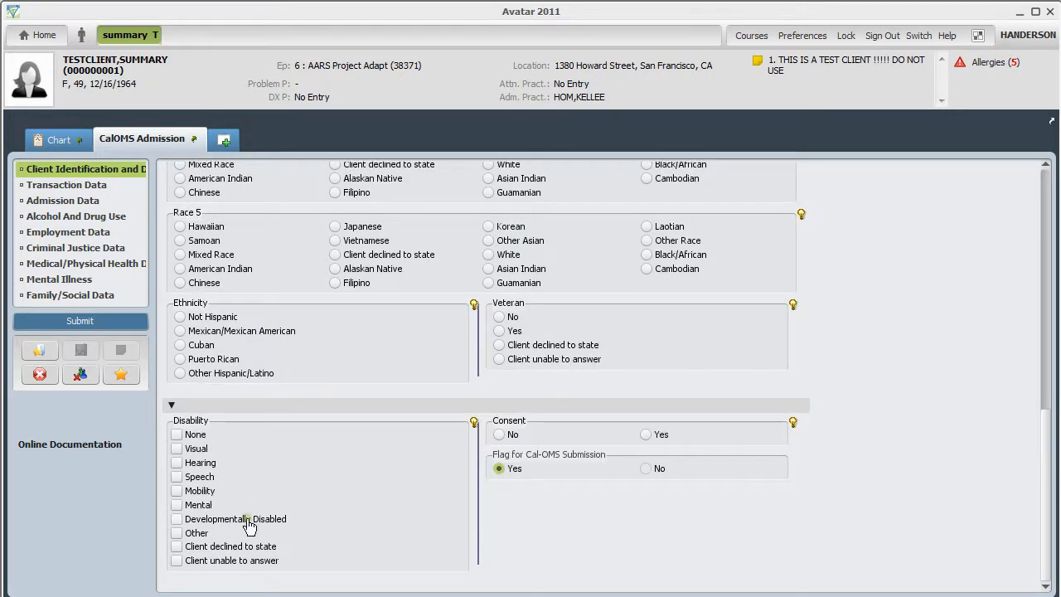
pyautogui.click(177, 520)
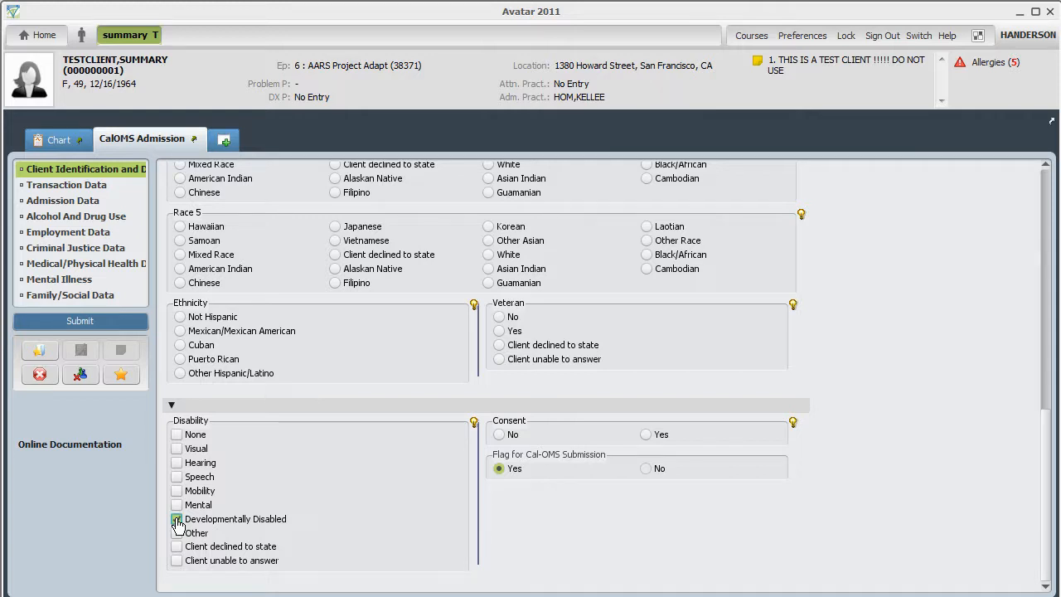
pyautogui.click(177, 520)
pyautogui.scroll(5, 244, 496)
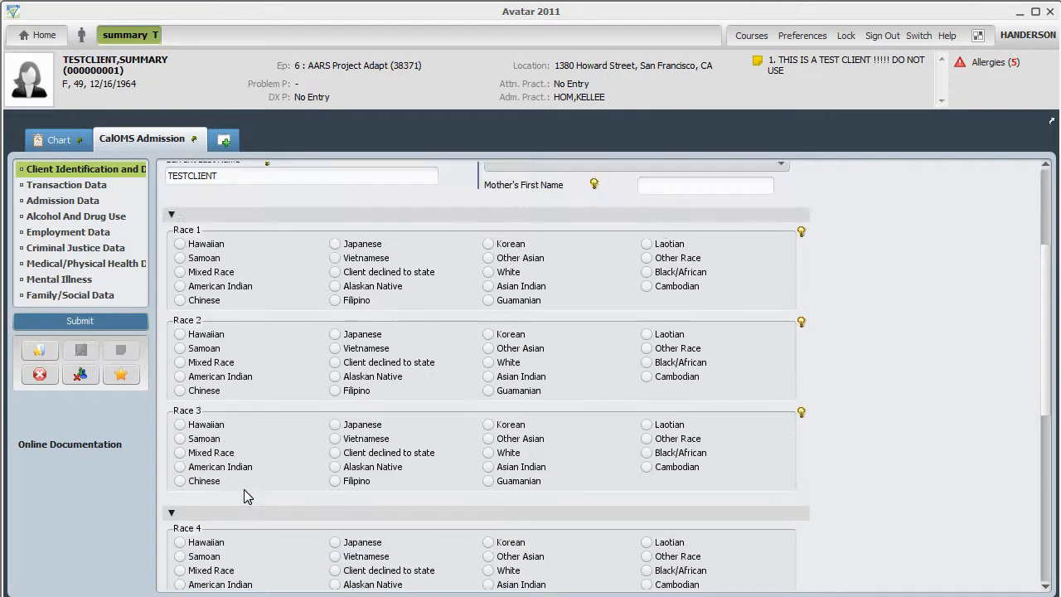
pyautogui.scroll(3, 244, 495)
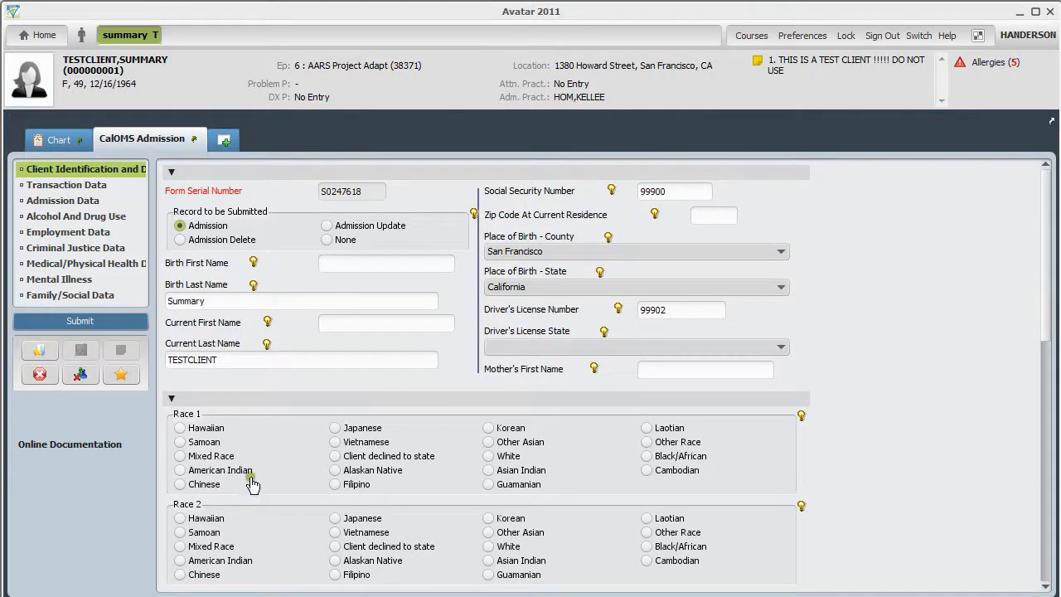
# Step: Enter the client's five-digit zip code at current residence
pyautogui.click(712, 214)
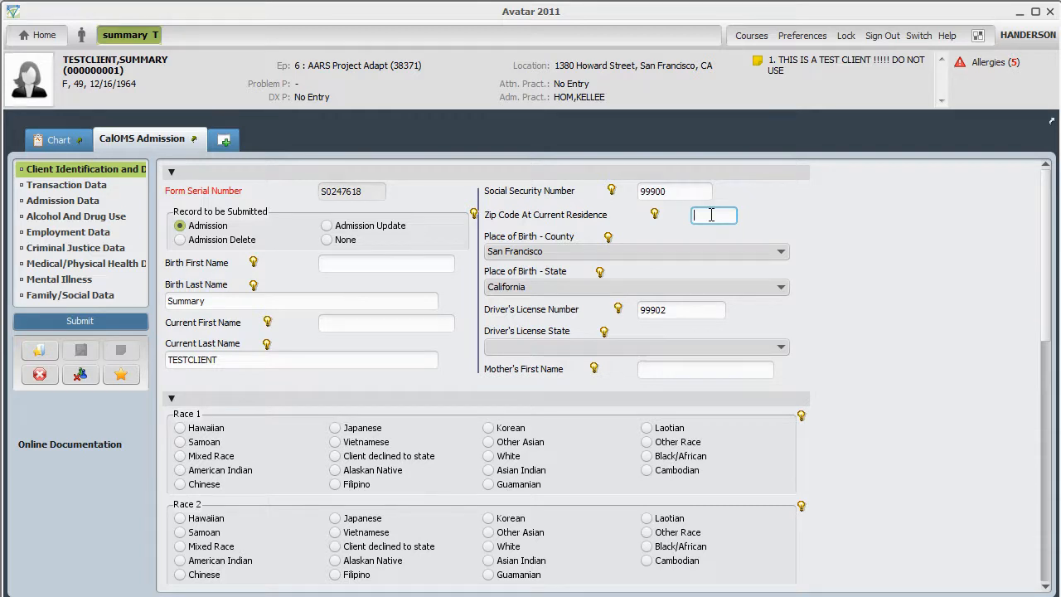
pyautogui.write('941')
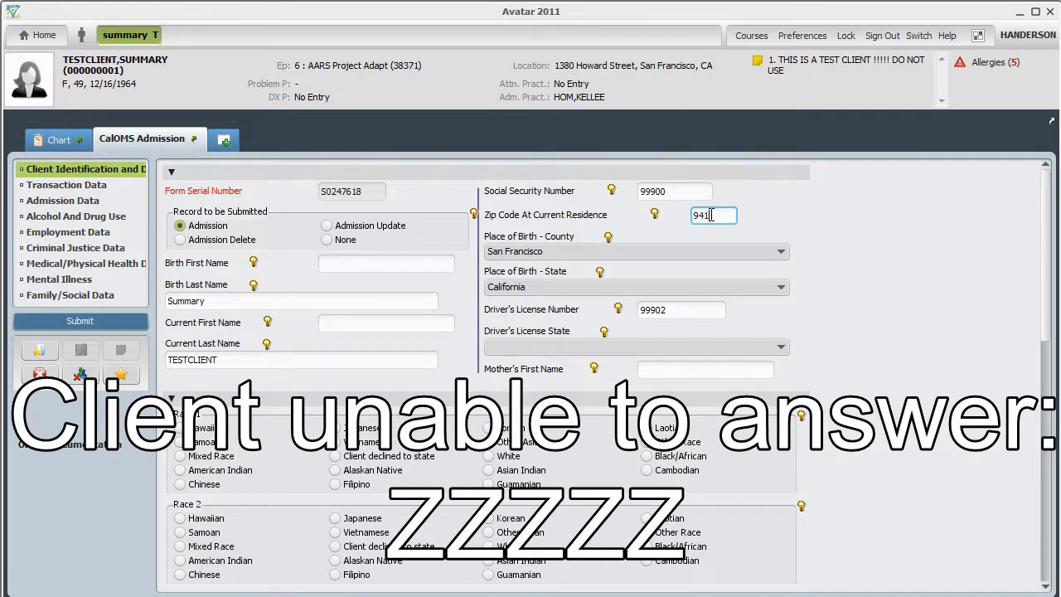
pyautogui.write('21')
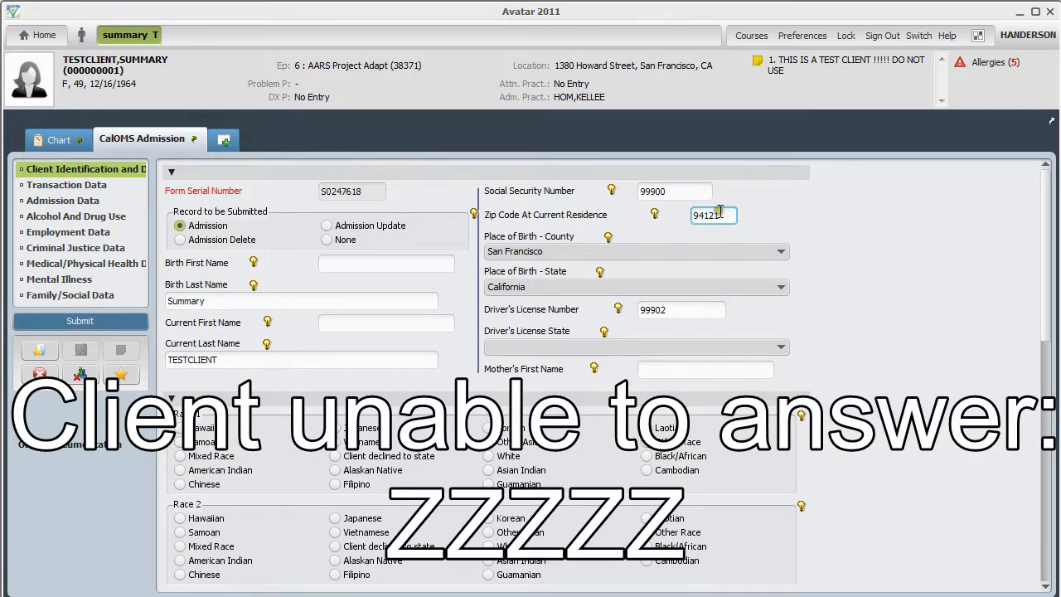
pyautogui.click(776, 232)
# Step: Examine the county and state choices for Place of Birth, including the options for clients born outside of CA or the U.S
pyautogui.click(778, 251)
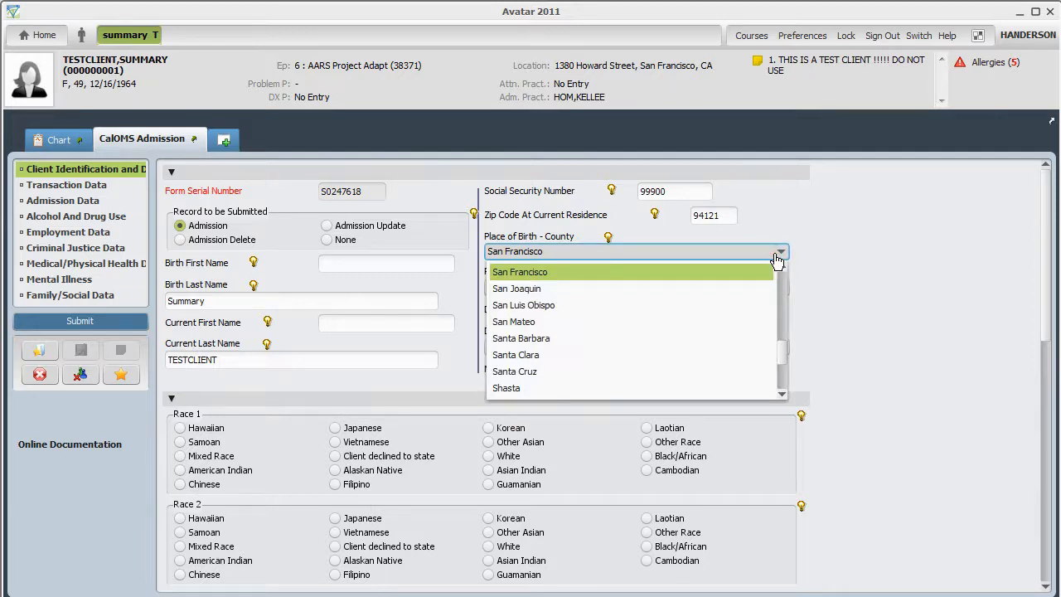
pyautogui.scroll(-5, 711, 385)
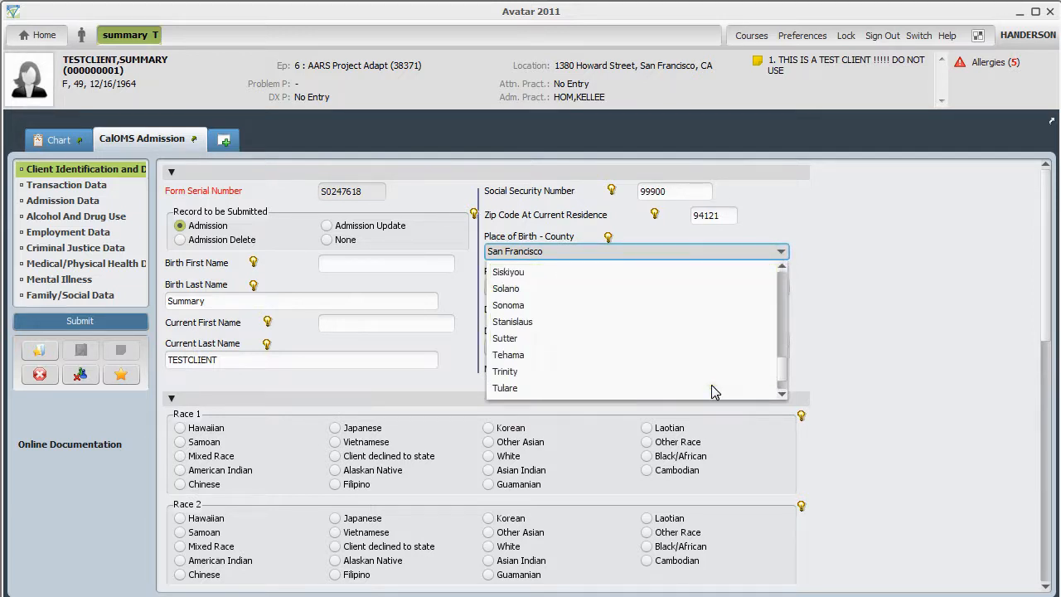
pyautogui.scroll(8, 713, 388)
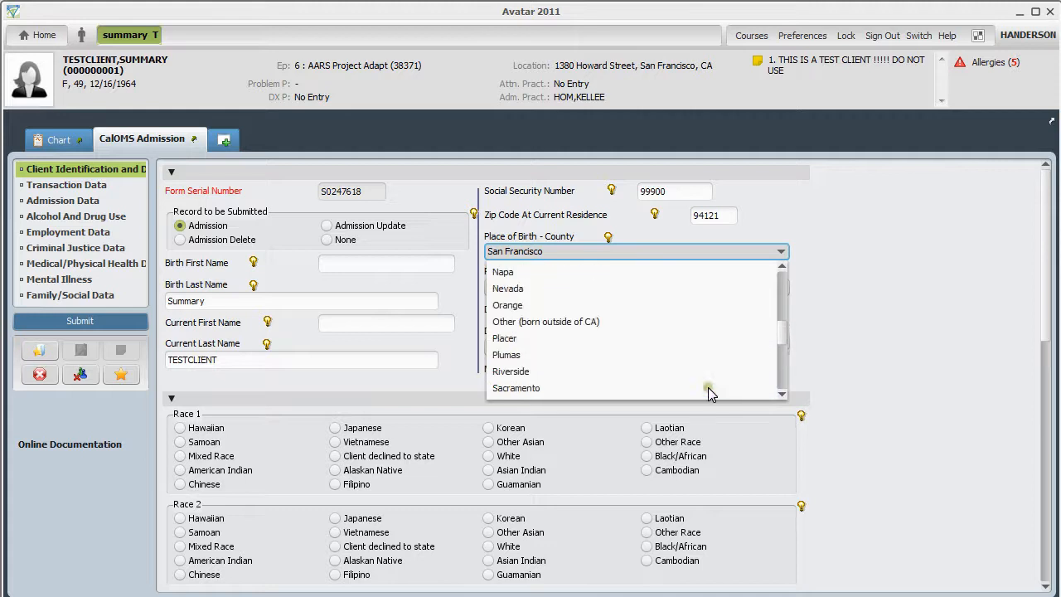
pyautogui.click(701, 328)
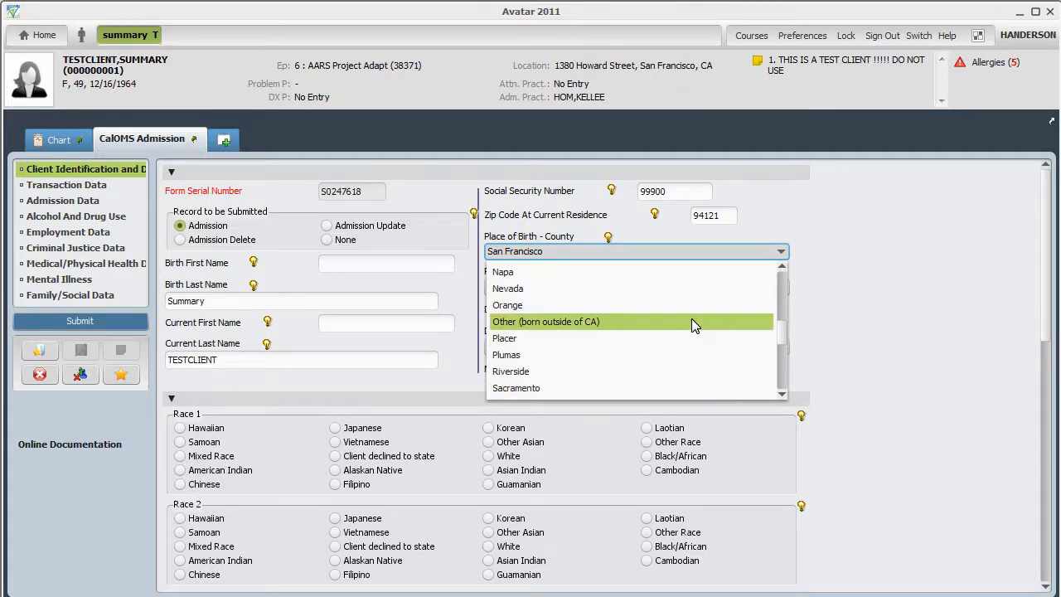
pyautogui.click(835, 318)
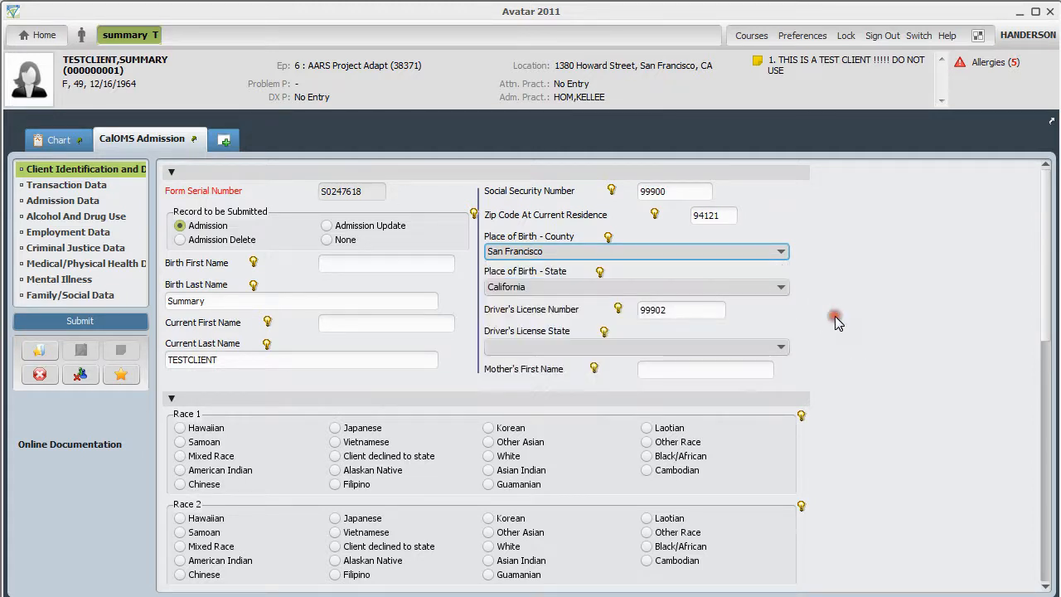
pyautogui.click(758, 290)
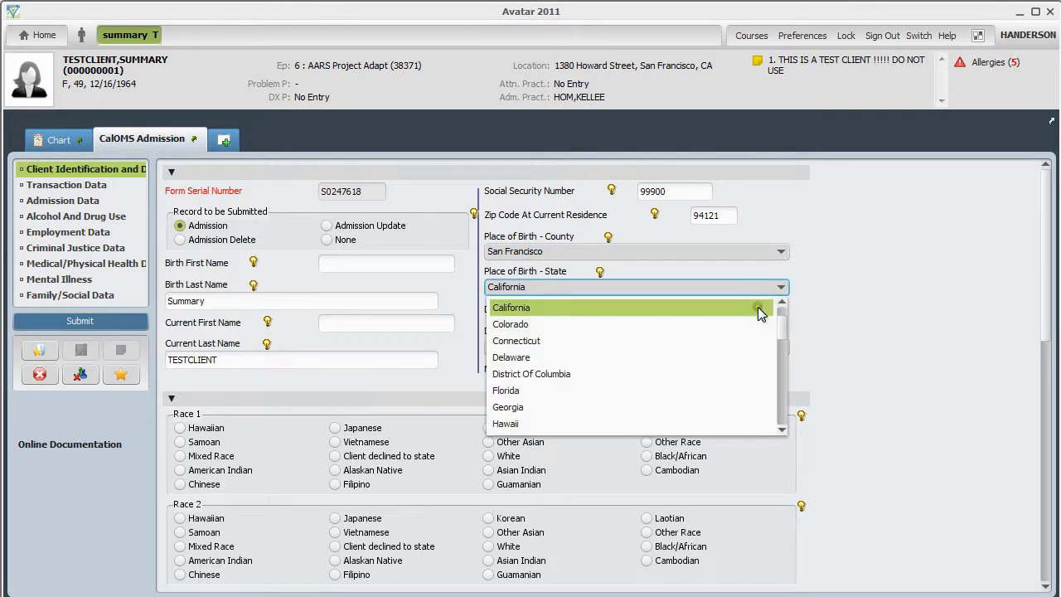
pyautogui.scroll(2, 744, 398)
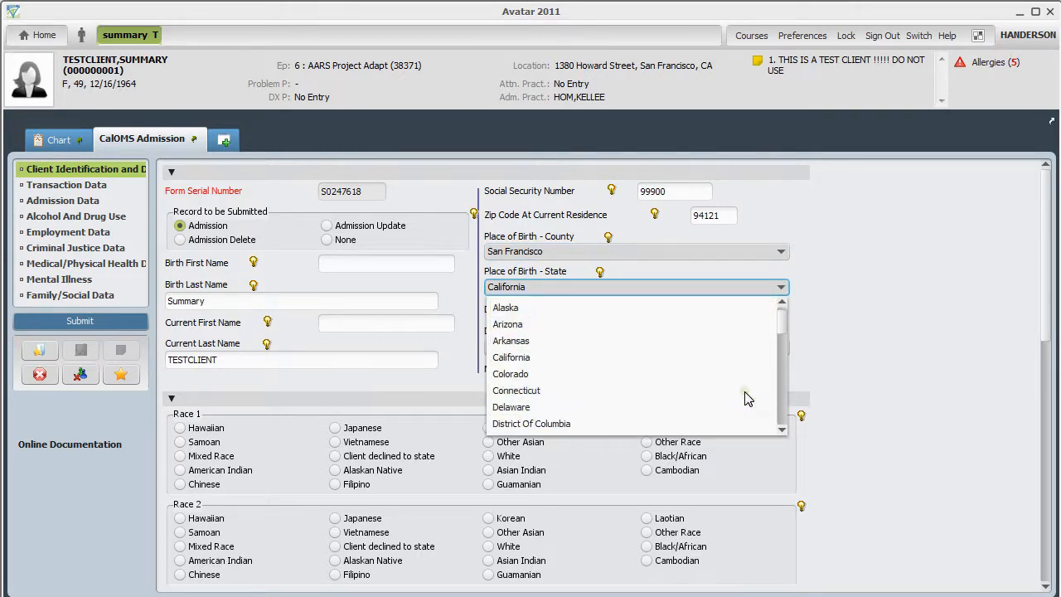
pyautogui.scroll(-7, 744, 398)
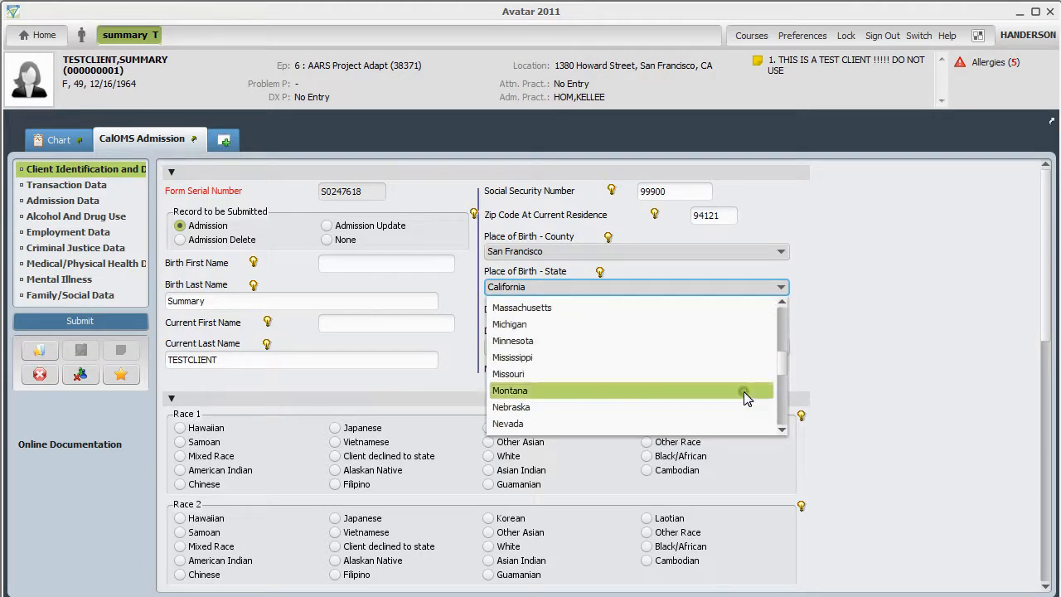
pyautogui.scroll(-6, 744, 398)
pyautogui.scroll(1, 744, 398)
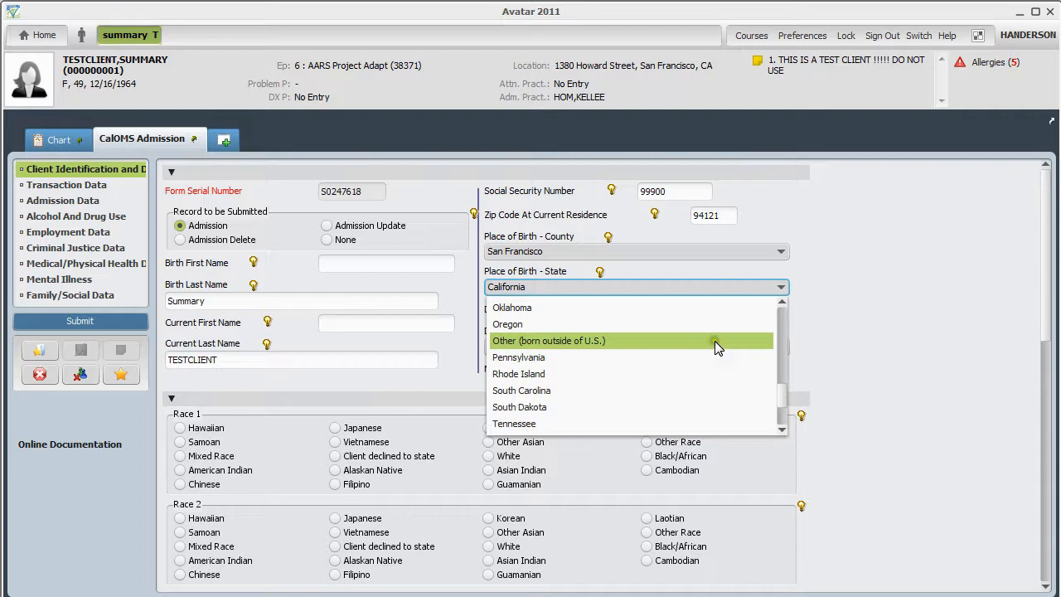
pyautogui.click(831, 339)
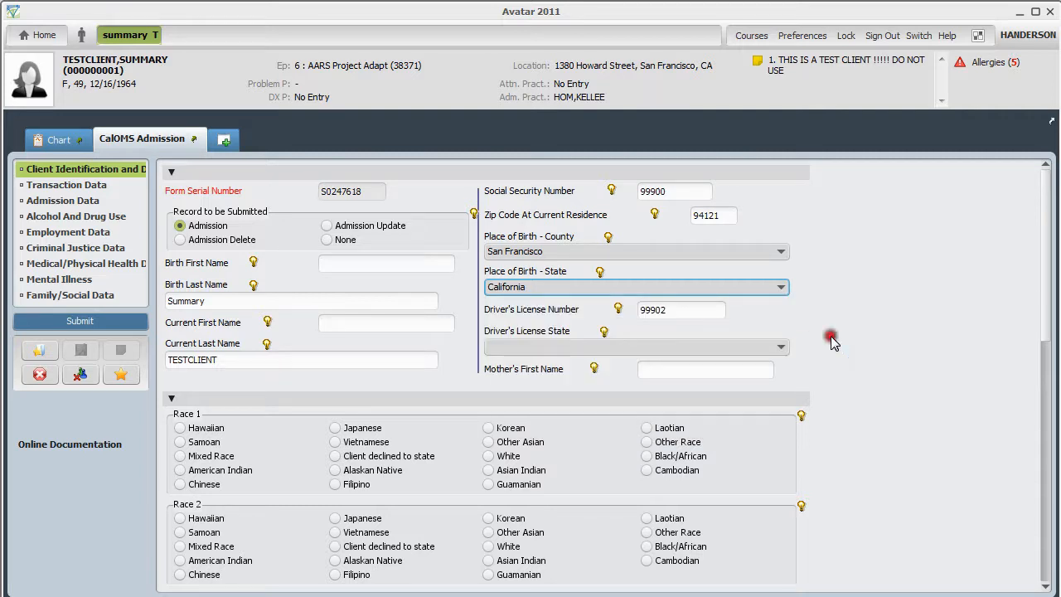
# Step: Set Driver's License State to "None or not applicable" and fill in the mother's first name
pyautogui.click(781, 349)
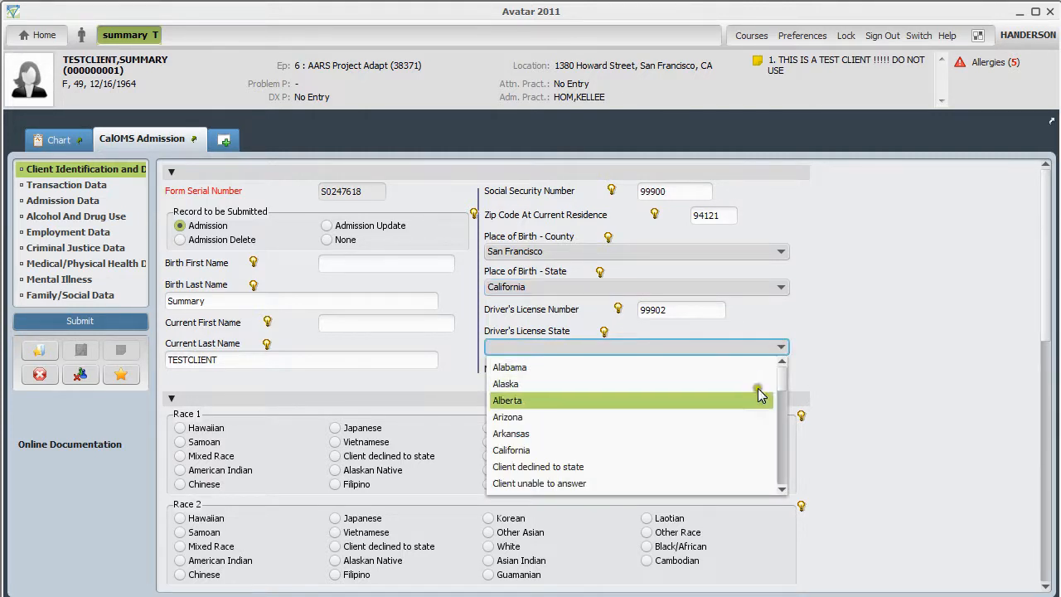
pyautogui.scroll(-6, 744, 475)
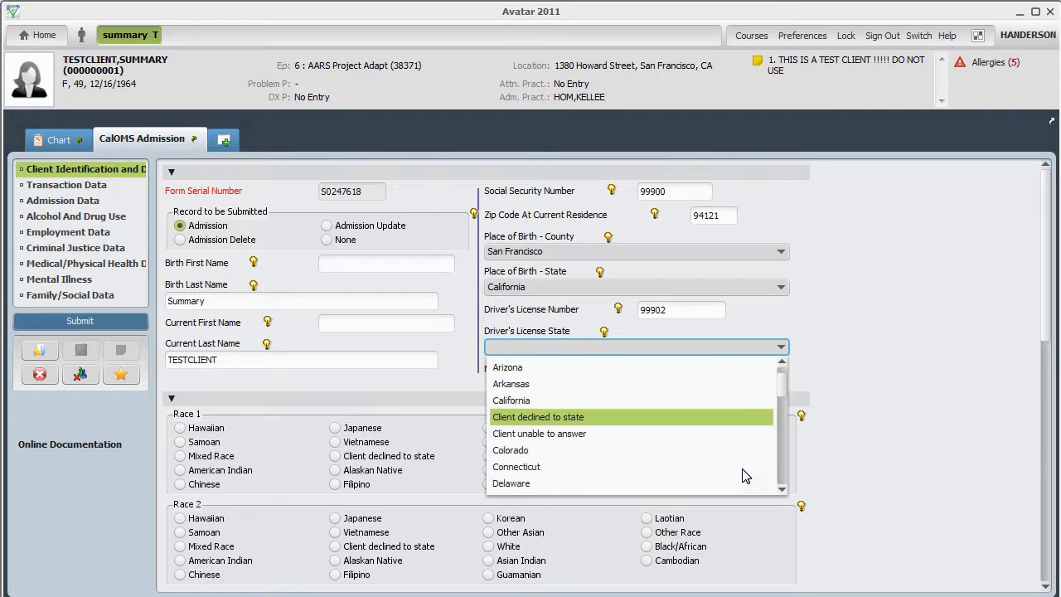
pyautogui.scroll(-4, 744, 475)
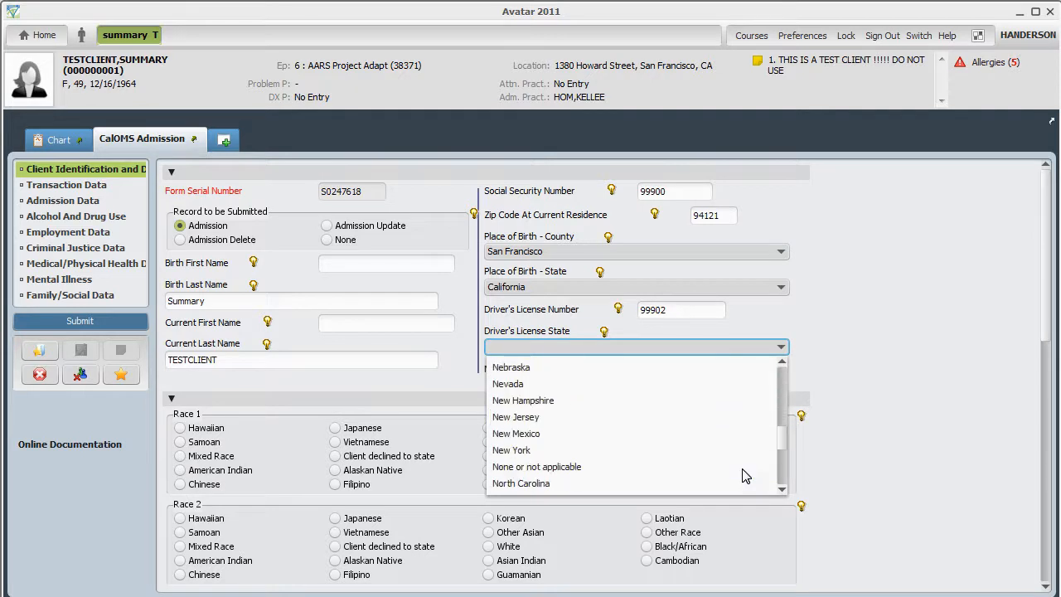
pyautogui.click(740, 467)
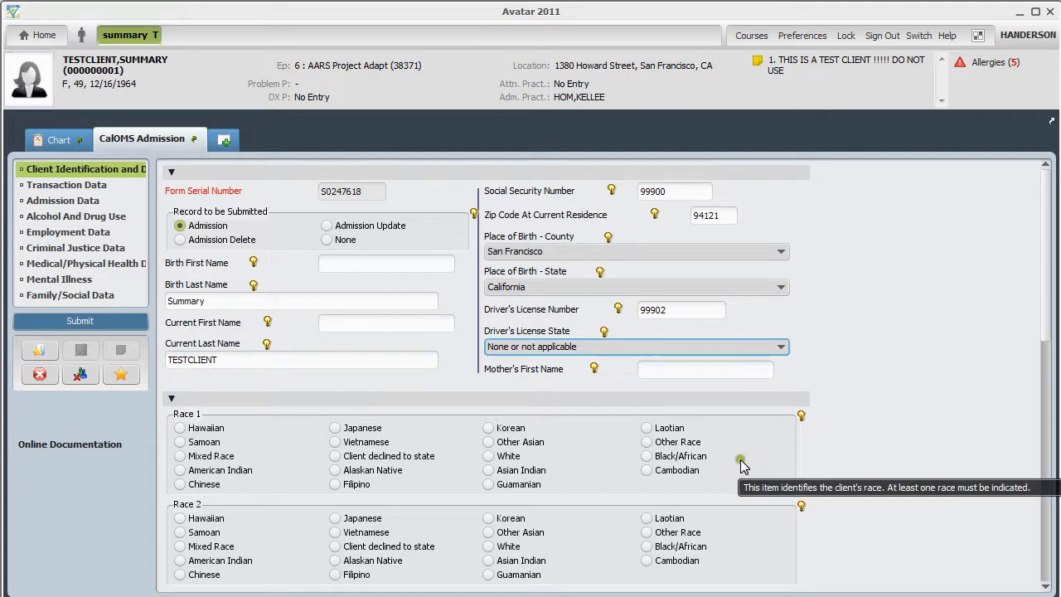
pyautogui.click(701, 373)
pyautogui.write('mother')
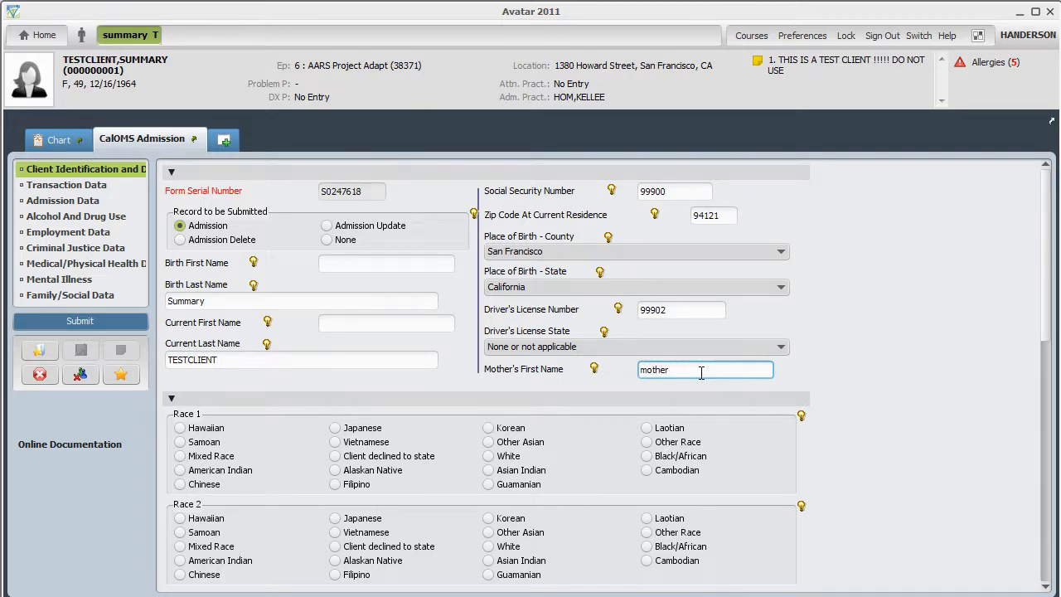
# Step: Check the admission transaction type, and set the Source of Referral in Admission Data to SACPA/Prop 36/OTP/Probation or Parole
pyautogui.click(86, 191)
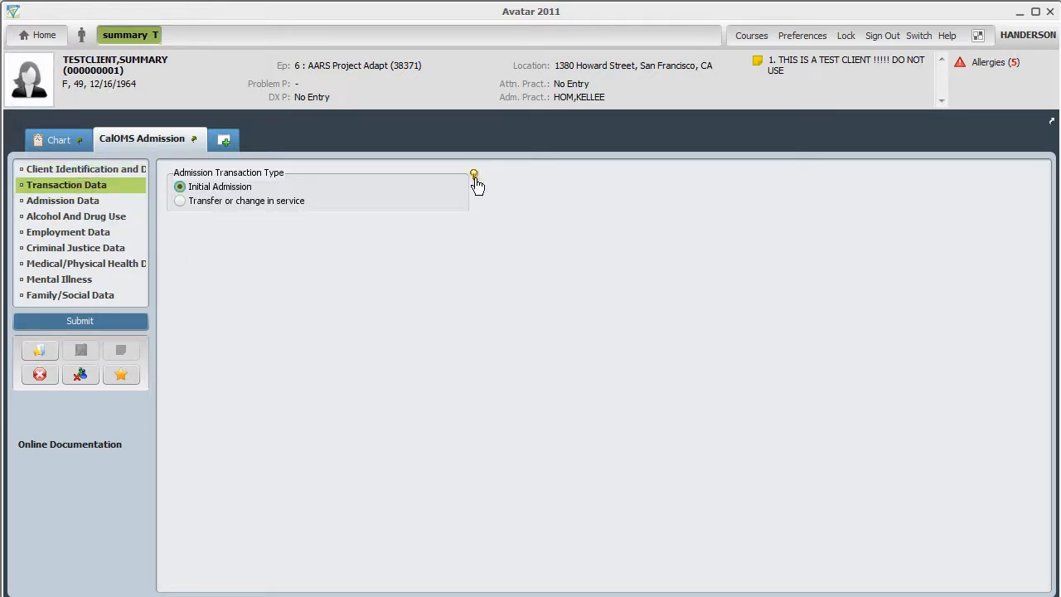
pyautogui.moveTo(475, 178)
pyautogui.click(89, 204)
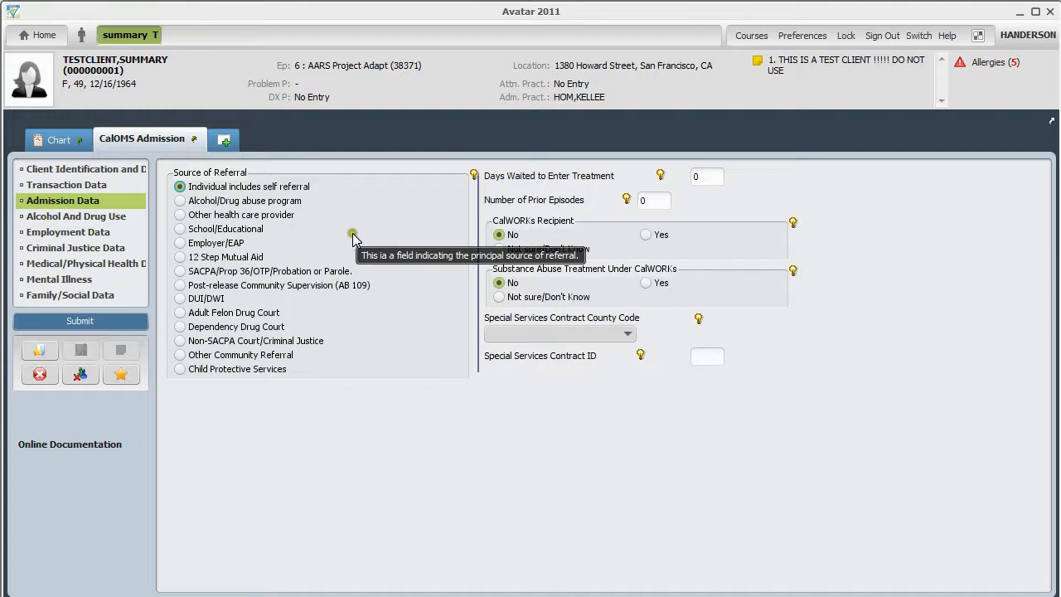
pyautogui.click(332, 275)
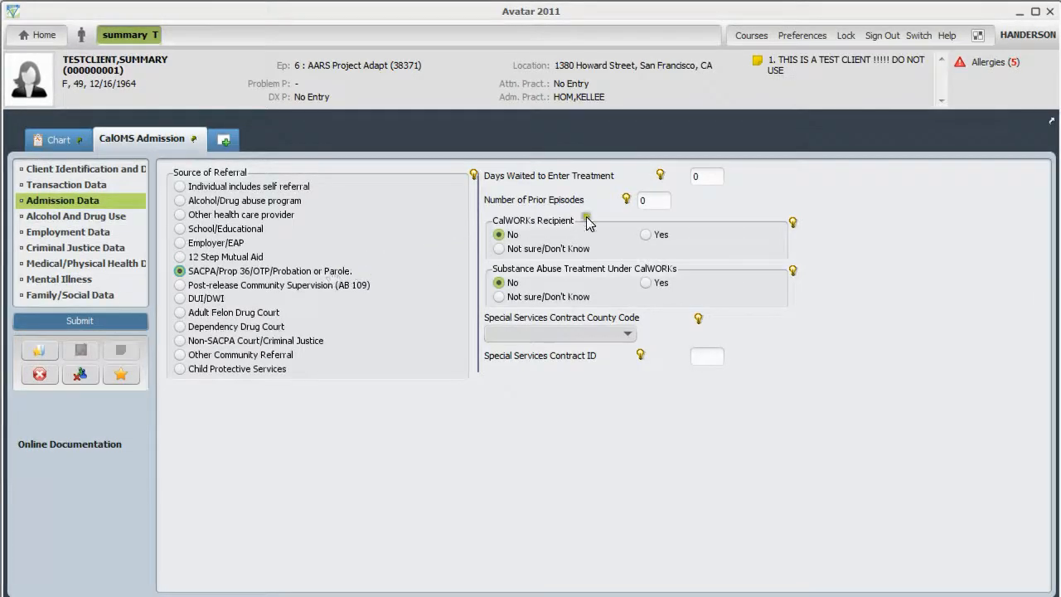
# Step: Set Days Waited to Enter Treatment to 99901
pyautogui.click(694, 176)
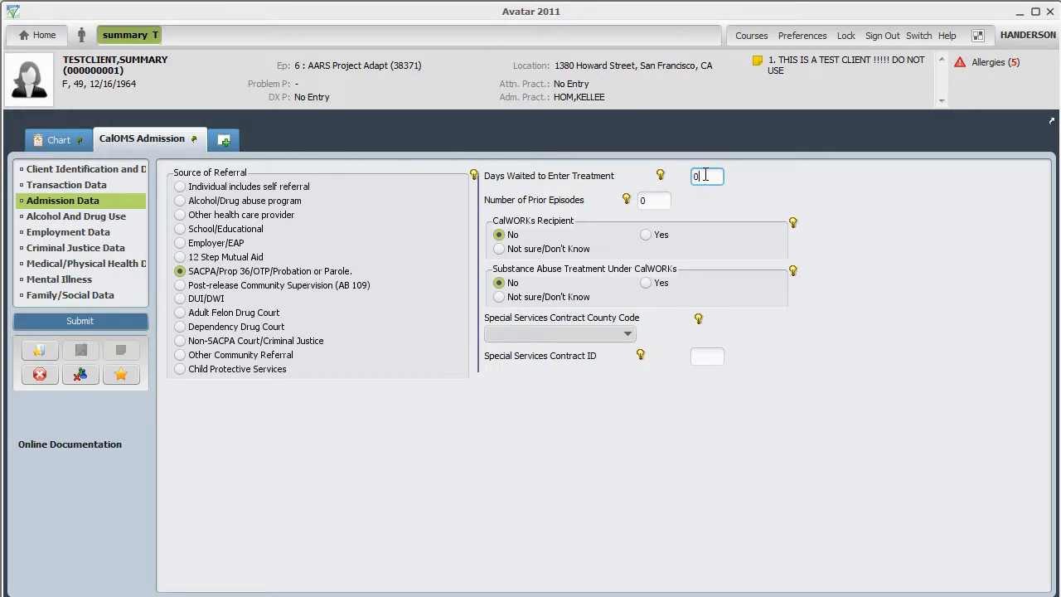
pyautogui.press('BackSpace')
pyautogui.write('99901')
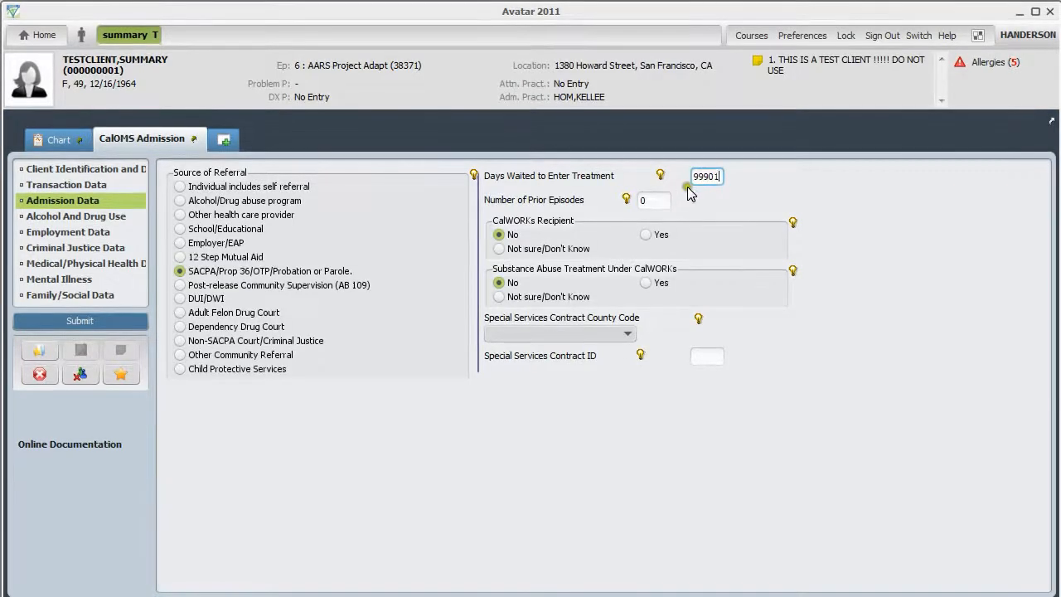
pyautogui.click(659, 200)
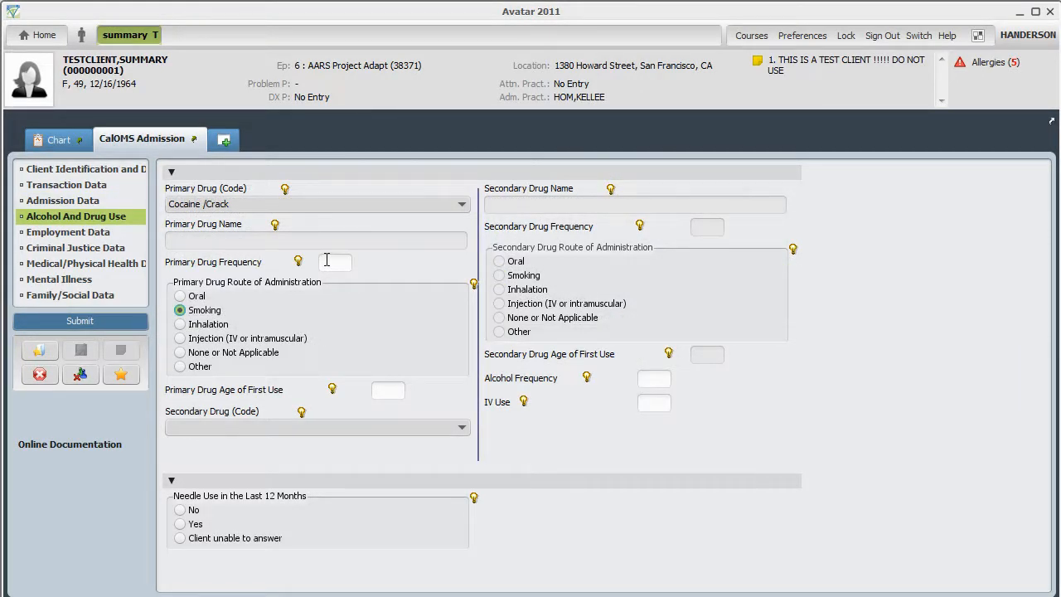
# Step: Set the Primary Drug Frequency in the Alcohol And Drug Use section to 15
pyautogui.click(327, 260)
pyautogui.moveTo(299, 268)
pyautogui.write('15')
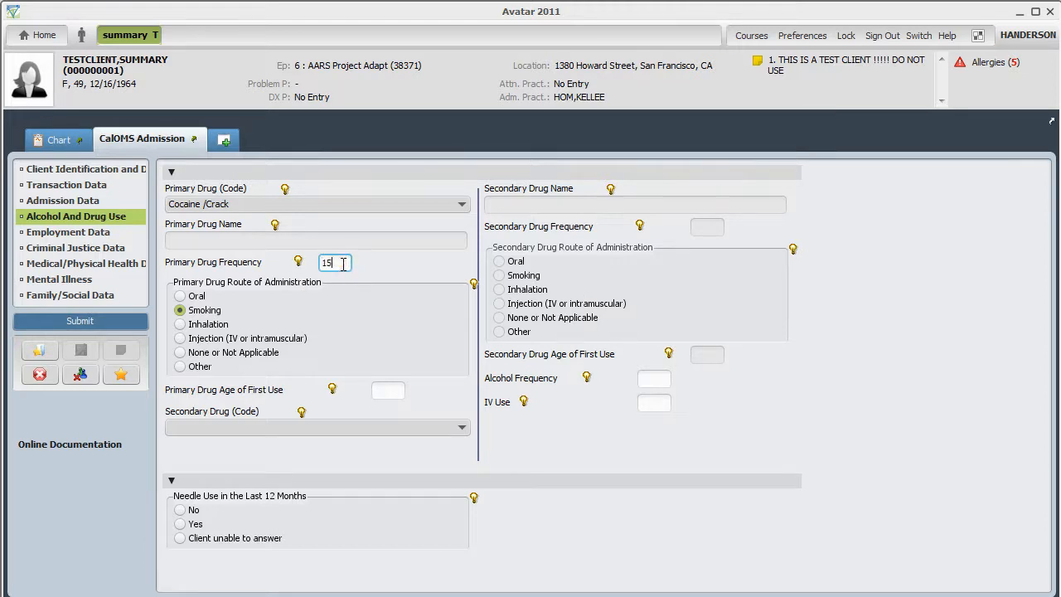
# Step: Set the Alcohol Frequency to 20 and IV Use to 0 in the Alcohol And Drug Use section
pyautogui.click(655, 377)
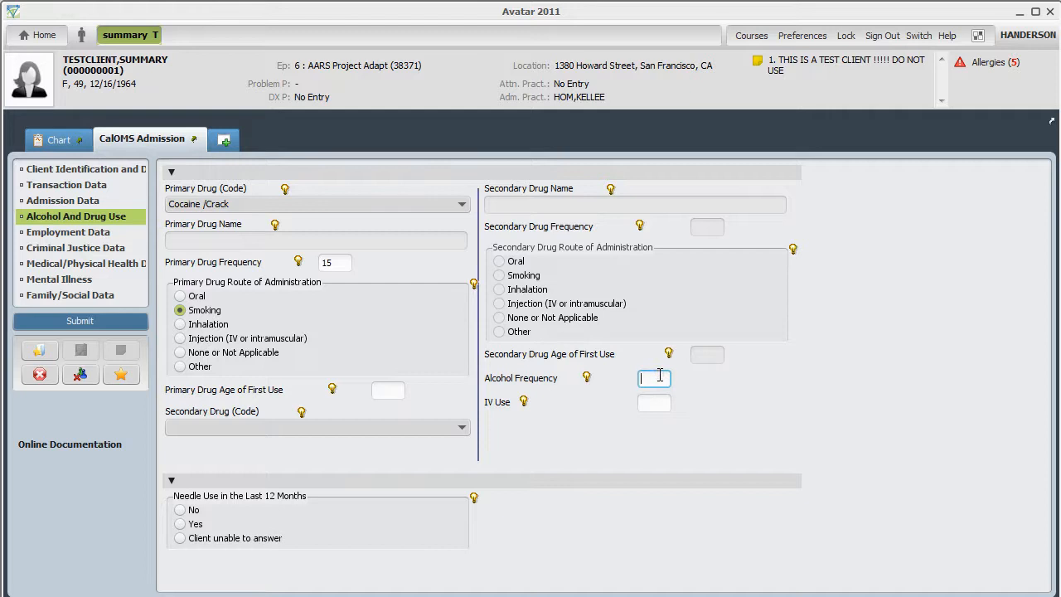
pyautogui.write('20')
pyautogui.click(653, 402)
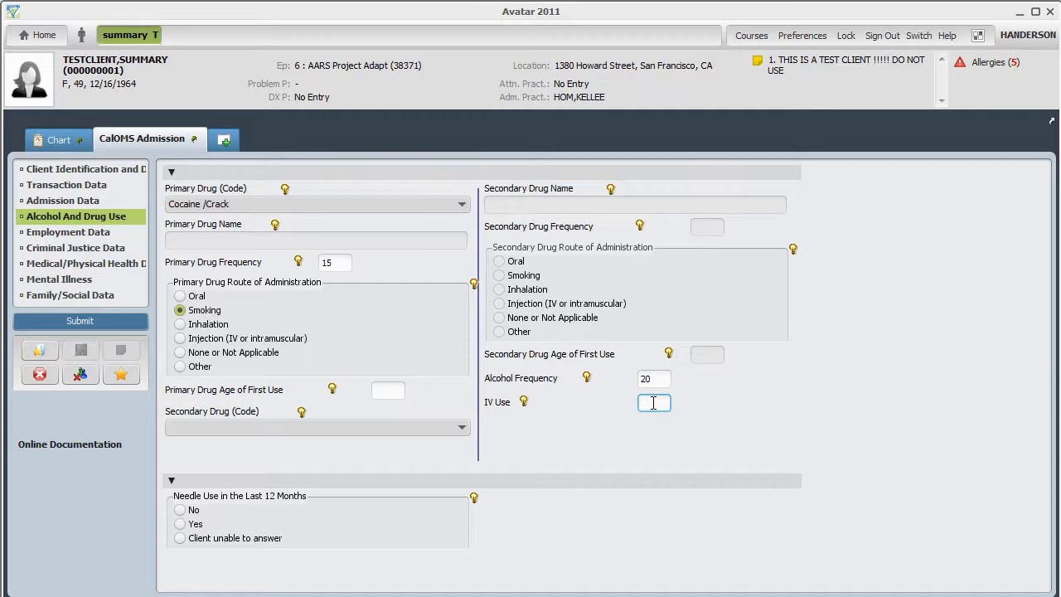
pyautogui.write('0')
pyautogui.click(686, 421)
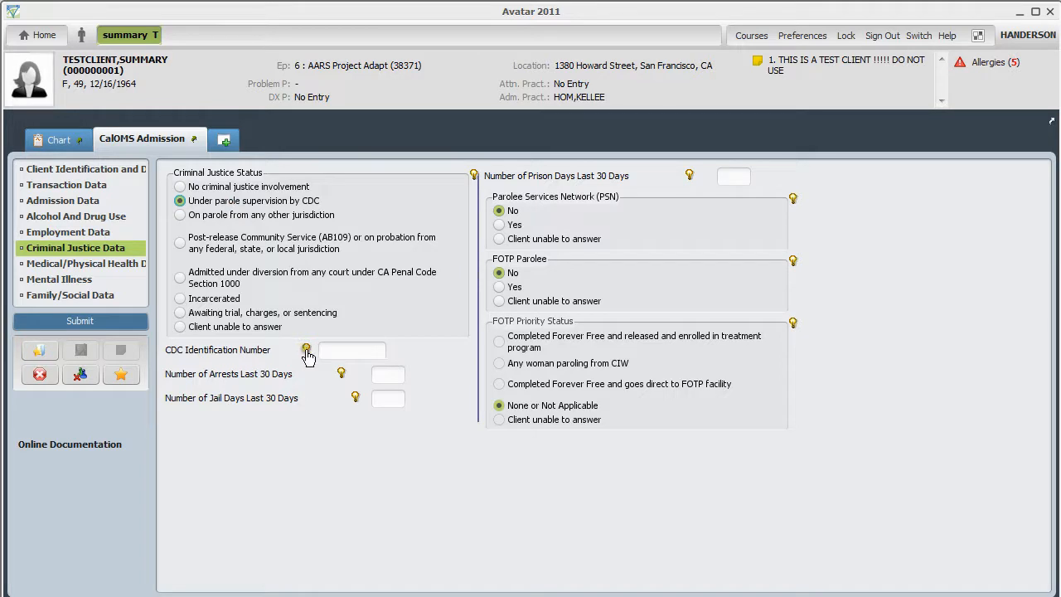
# Step: Enter the client's CDC Identification Number in the Criminal Justice Data section
pyautogui.moveTo(306, 355)
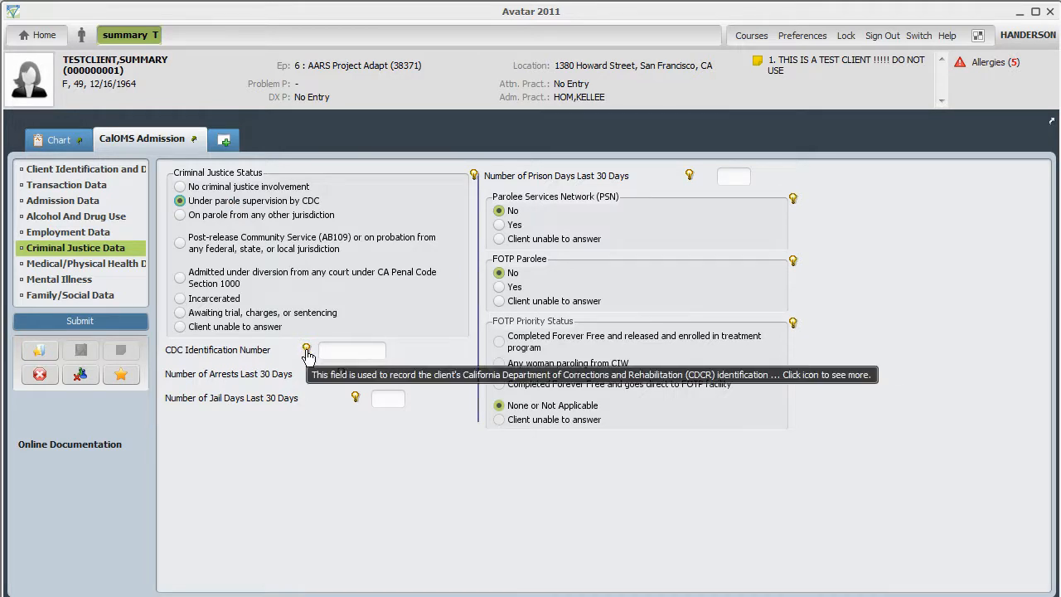
pyautogui.click(323, 349)
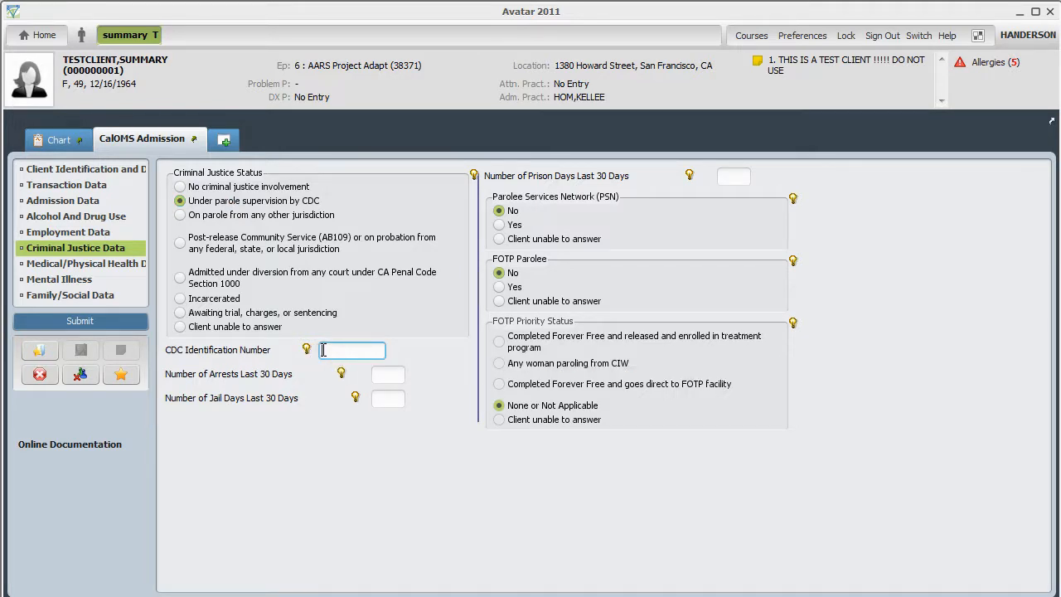
pyautogui.write('123456')
pyautogui.click(378, 374)
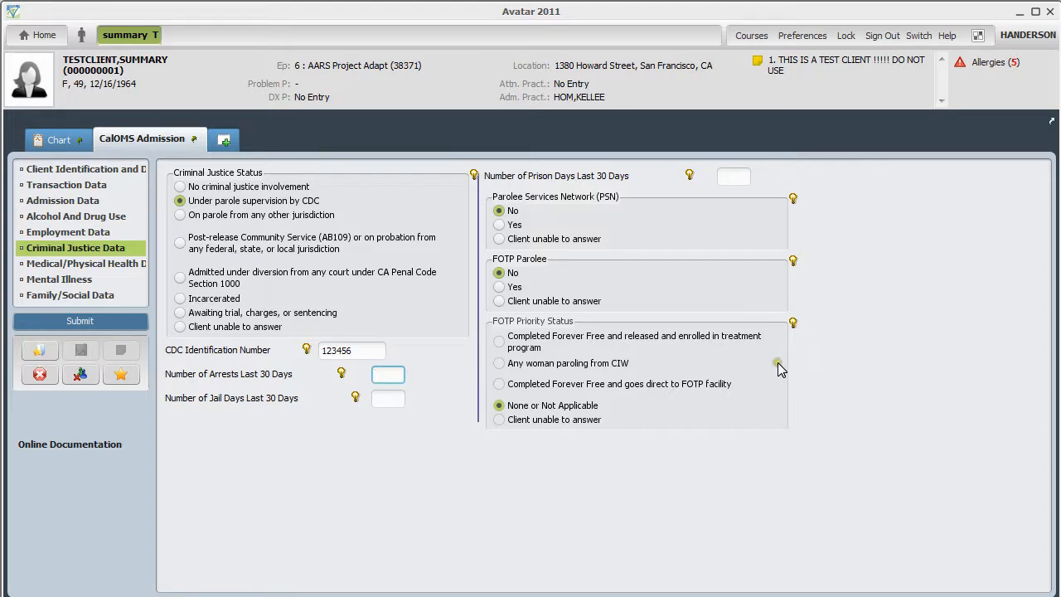
# Step: In Family/Social Data, set Current Living Arrangements to Independent Living and Social Support to 2
pyautogui.moveTo(778, 362)
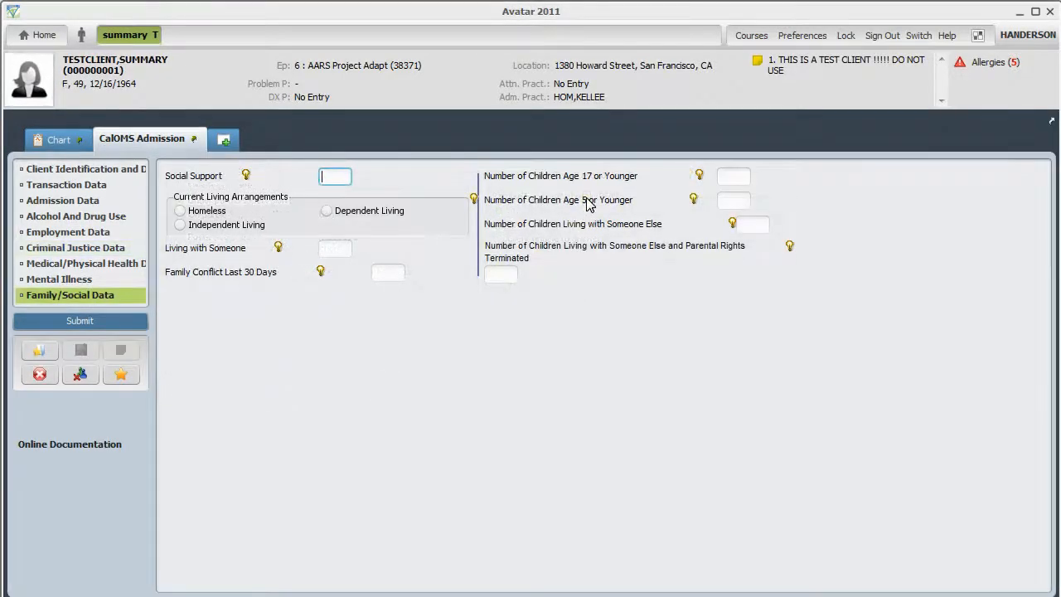
pyautogui.moveTo(587, 203)
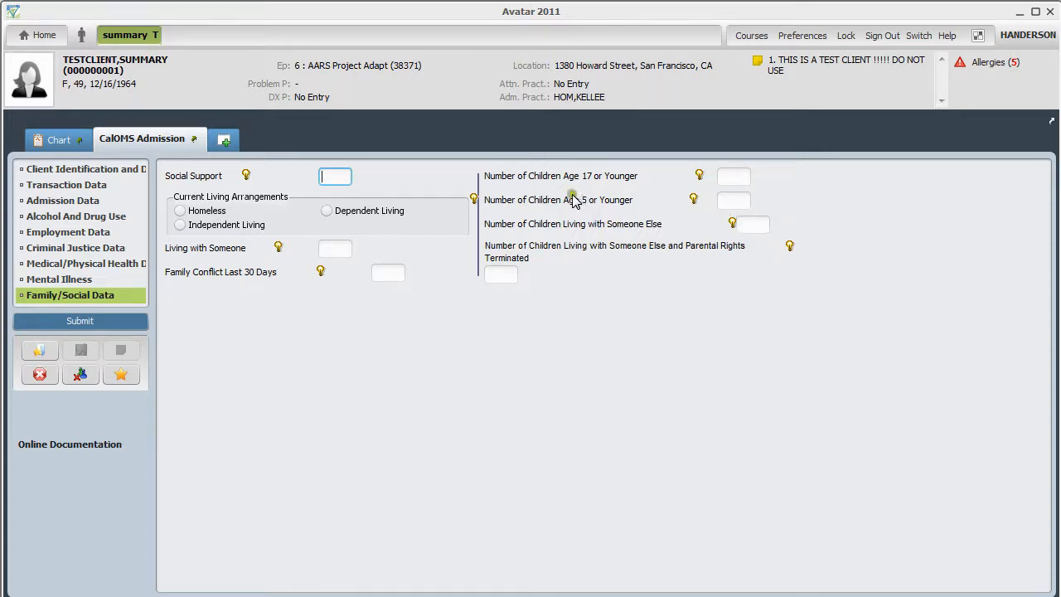
pyautogui.click(230, 232)
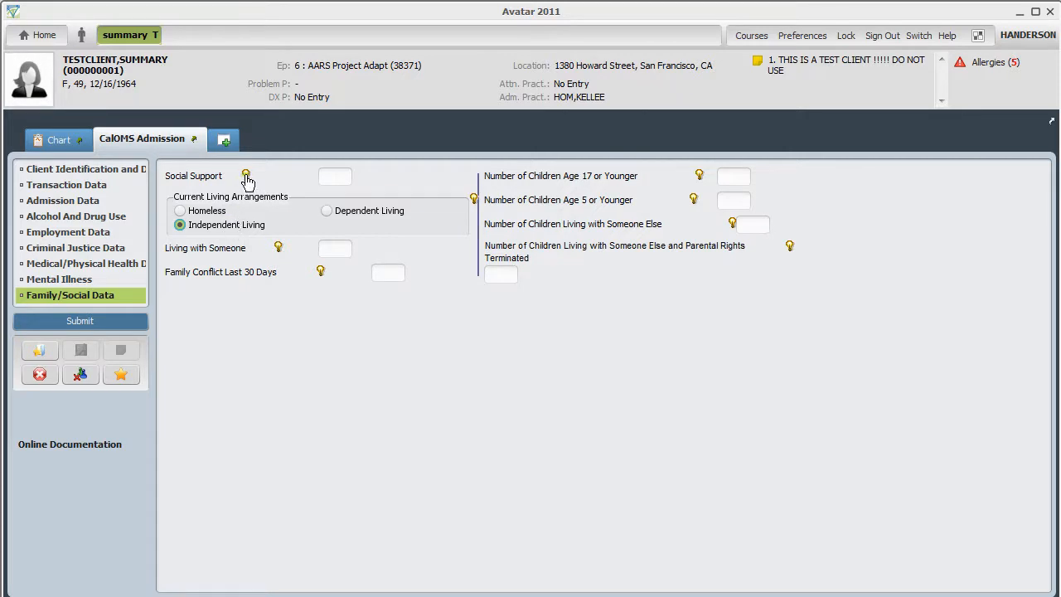
pyautogui.click(328, 175)
pyautogui.write('2')
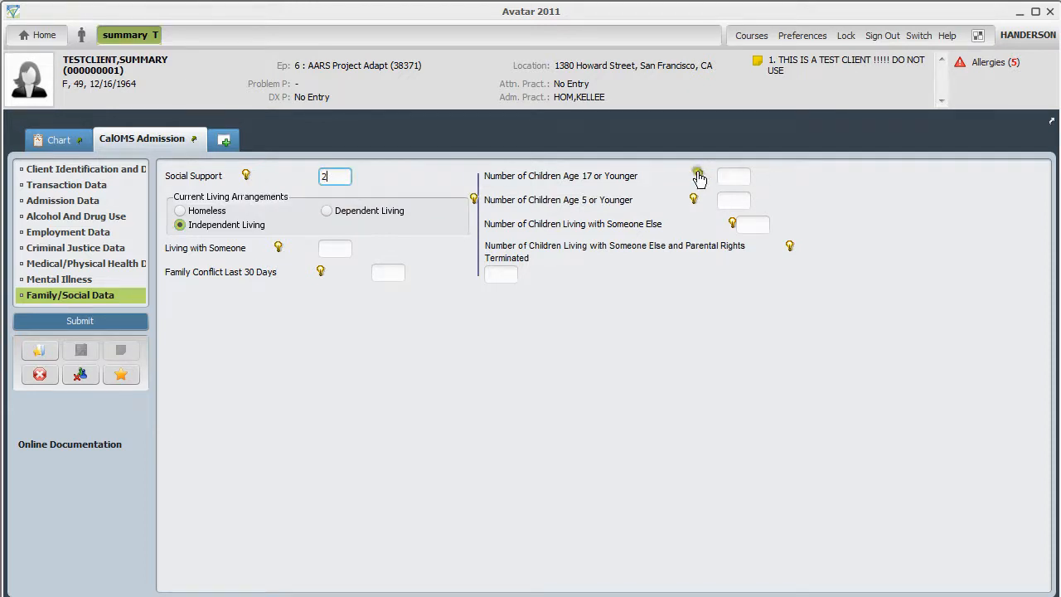
# Step: Set the Number of Children Age 17 or Younger to 1 and Age 5 or Younger to 0
pyautogui.click(727, 175)
pyautogui.write('1')
pyautogui.click(735, 201)
pyautogui.write('0')
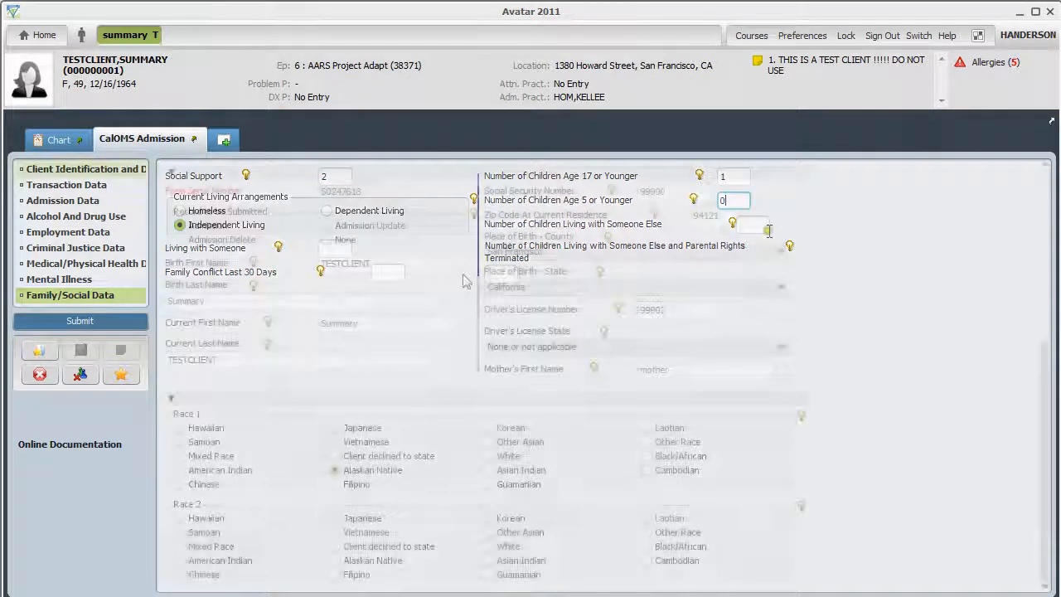